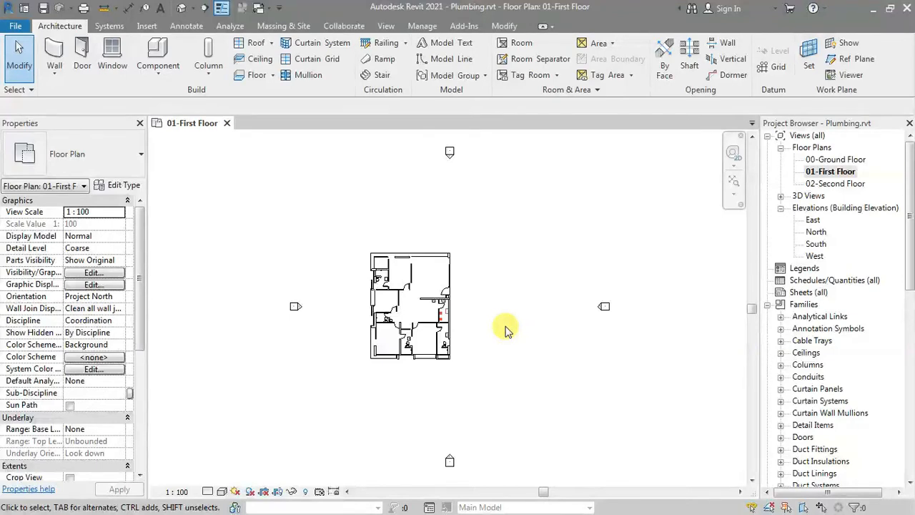
- Review the system types offered when creating a piping system for the upper-left bathroom's water closet, without creating one
scroll(375, 281, "up", 6)
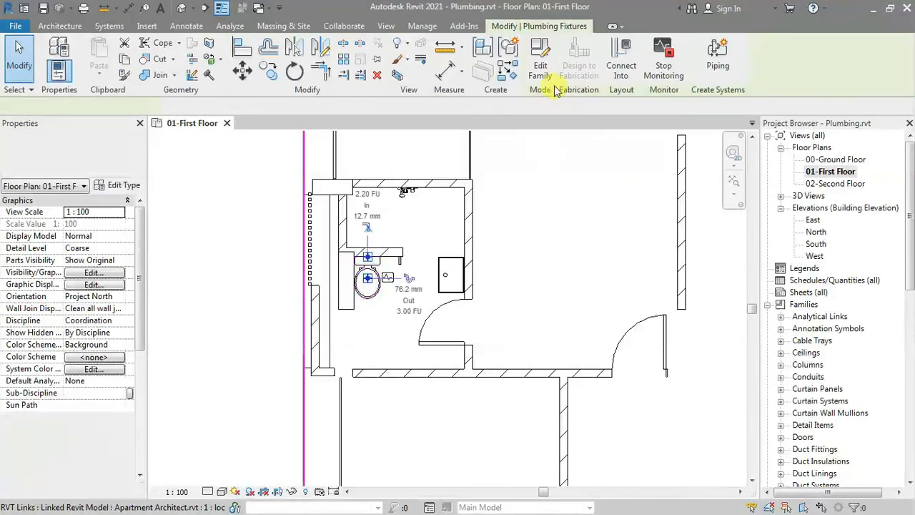
left_click(719, 55)
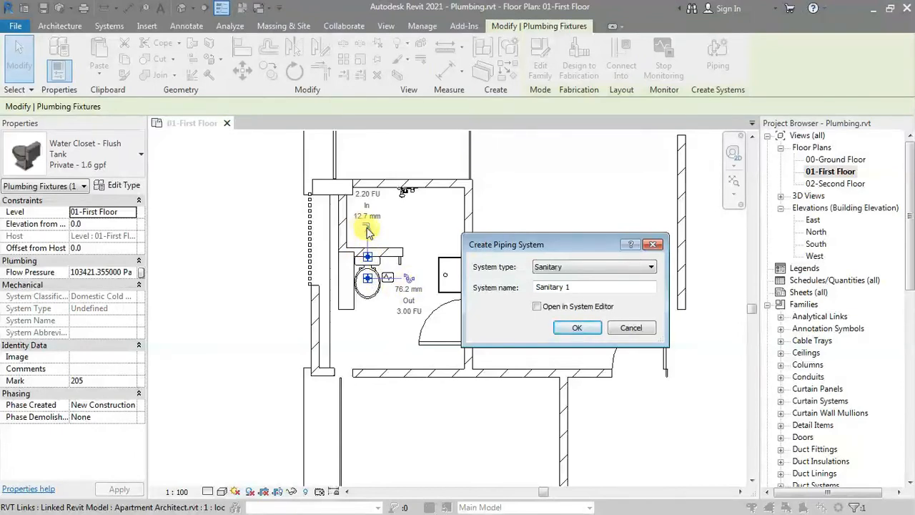
left_click(579, 267)
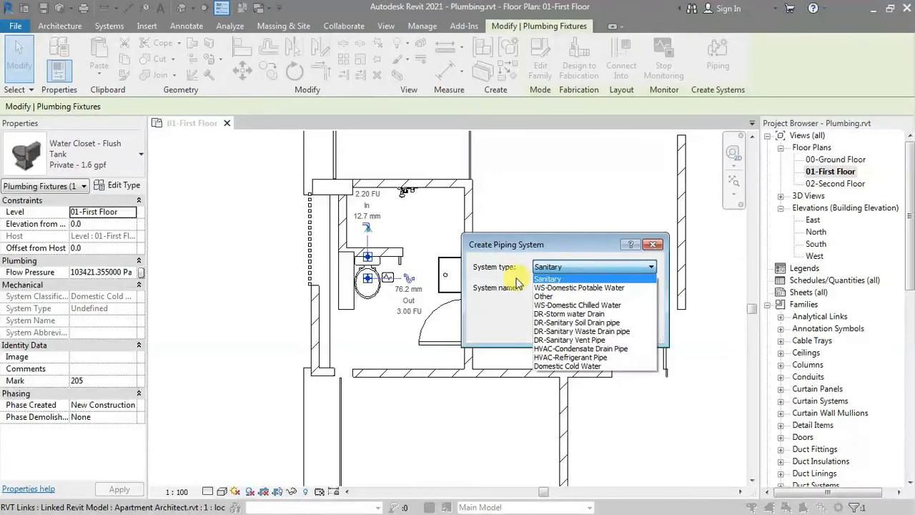
left_click(653, 245)
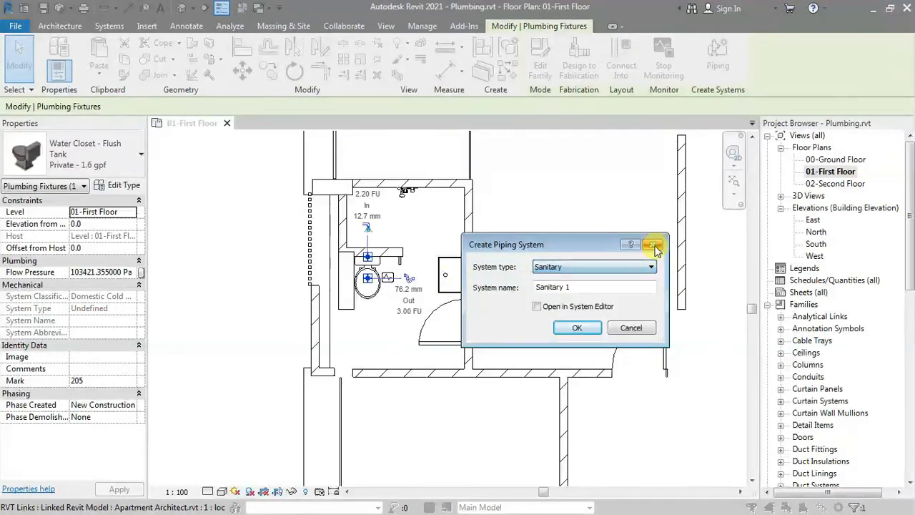
left_click(653, 245)
- Examine the system classification of the FI-Dry-Hydrant Pipe, DR-Sanitary Waste Drain pipe and Domestic Cold Water piping system types
left_click_drag(910, 266, 910, 400)
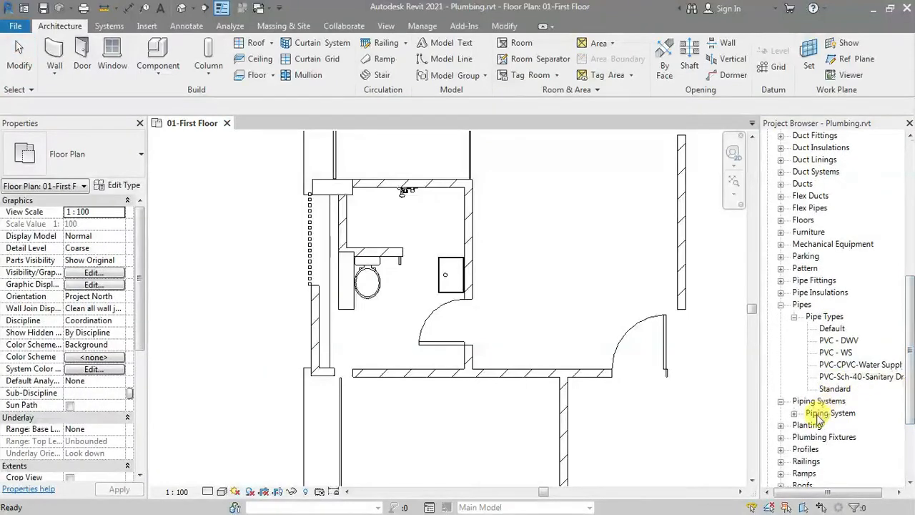
left_click(795, 415)
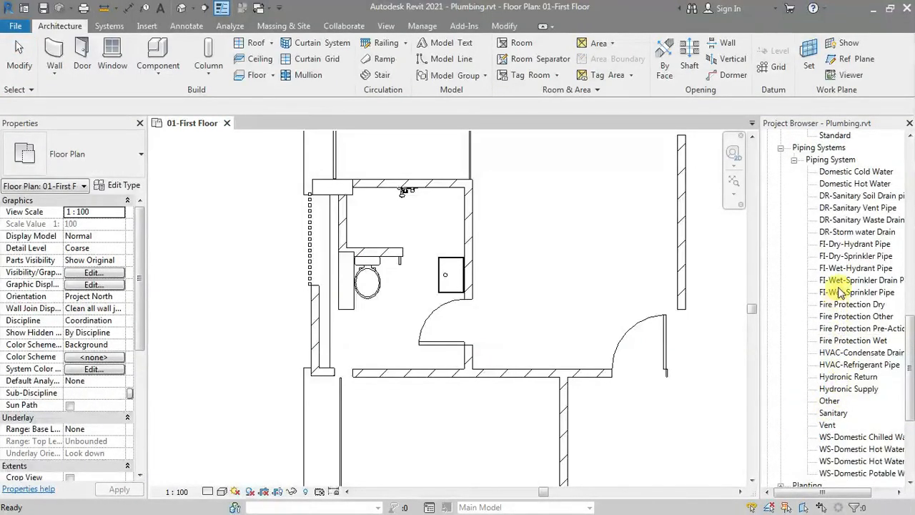
left_click(841, 233)
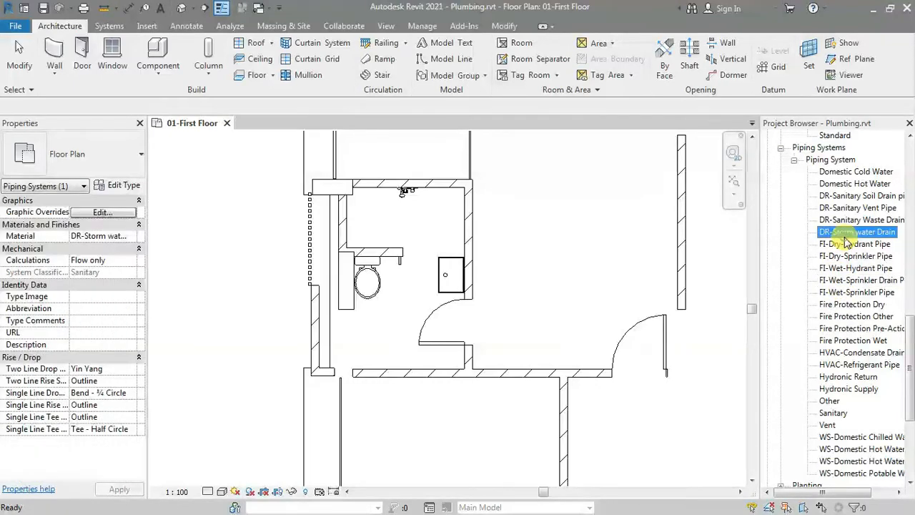
double_click(841, 243)
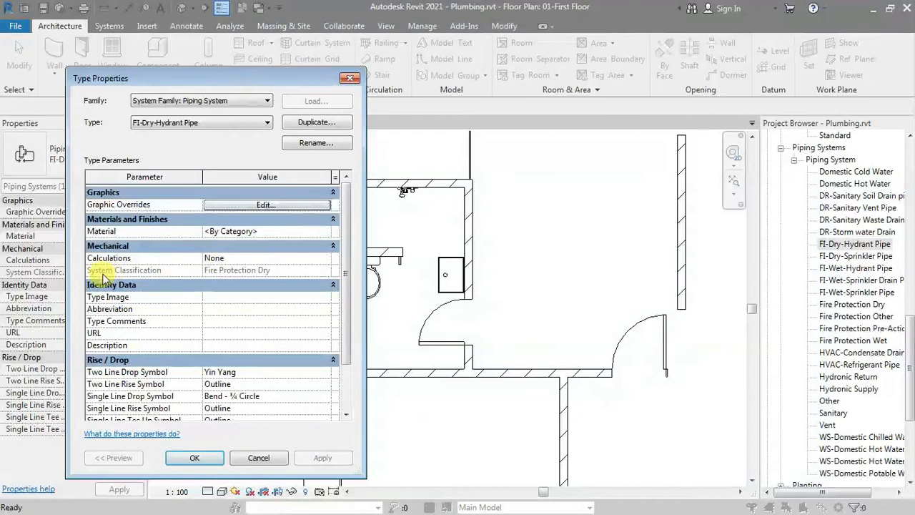
left_click(349, 79)
double_click(838, 221)
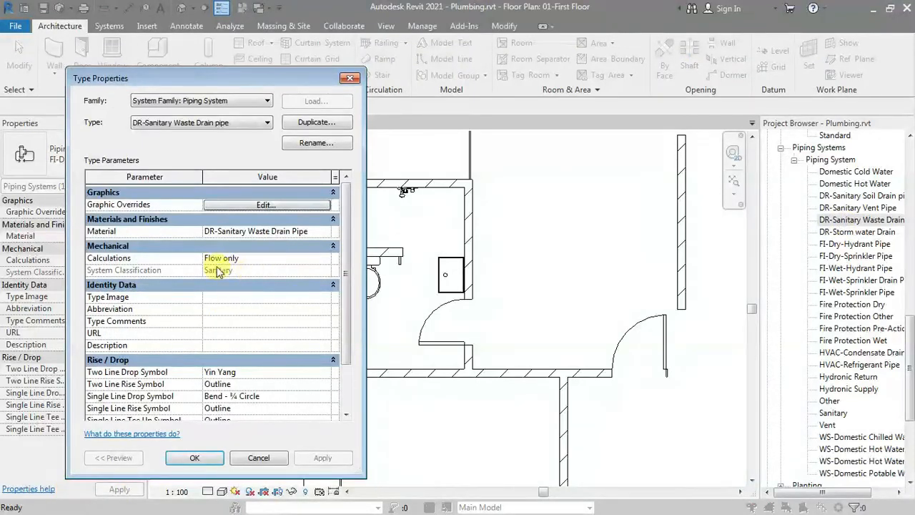
left_click(349, 80)
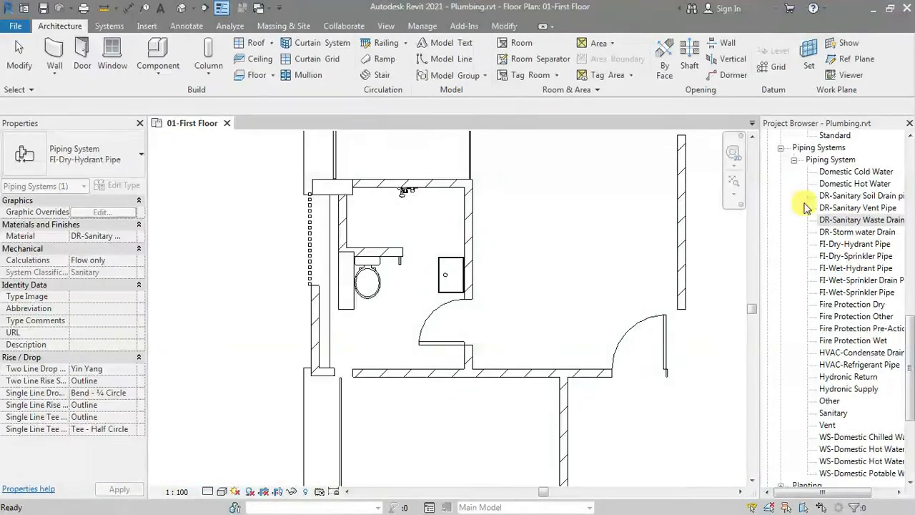
double_click(837, 172)
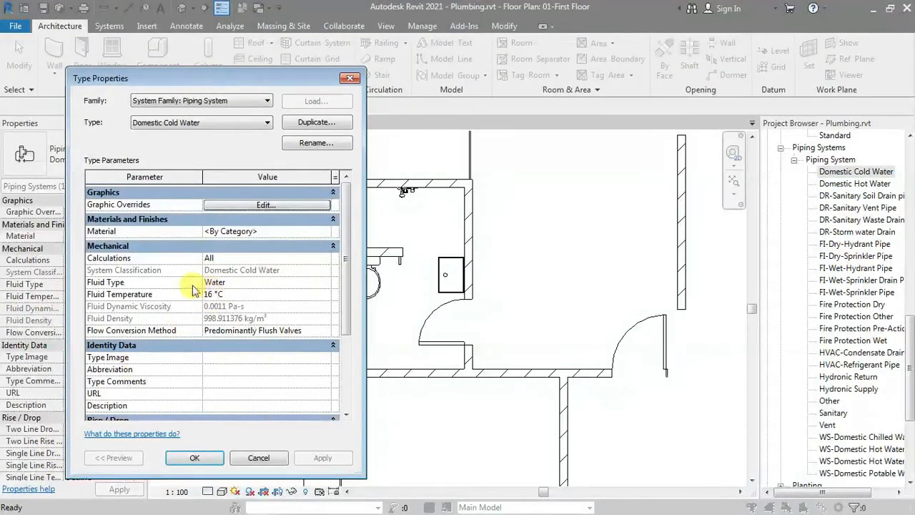
left_click(349, 78)
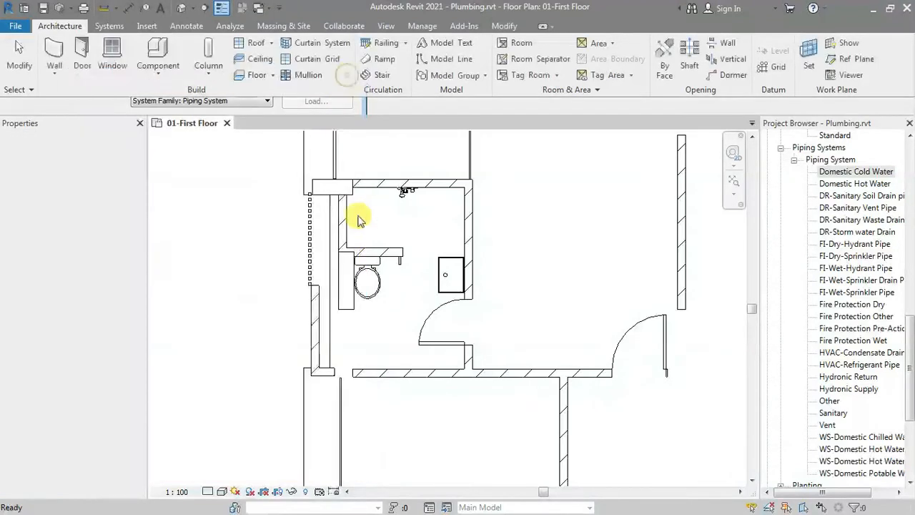
- Create a piping system of type Sanitary from the water closet in the upper-left bathroom
left_click(372, 289)
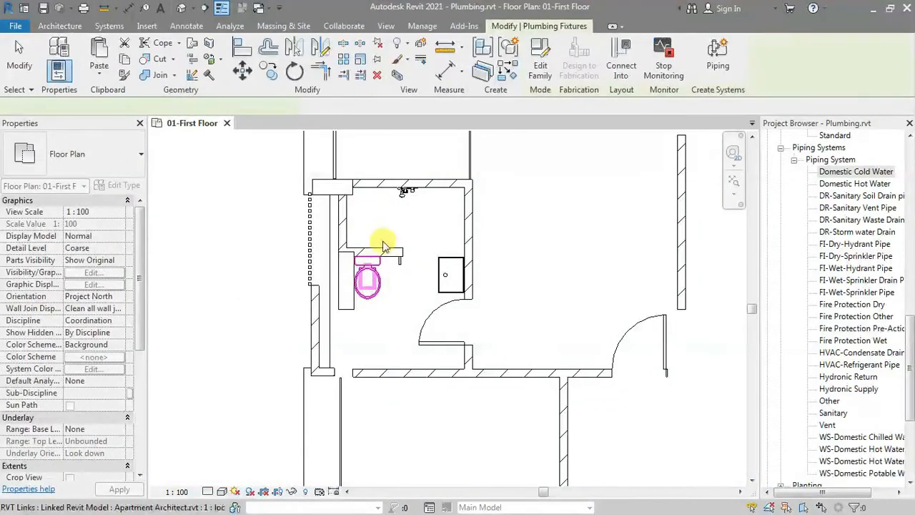
left_click(719, 64)
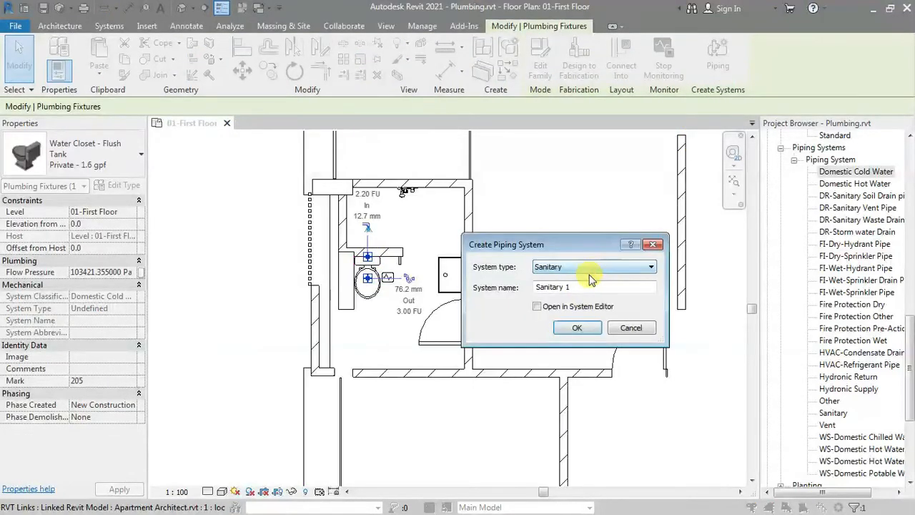
left_click(578, 328)
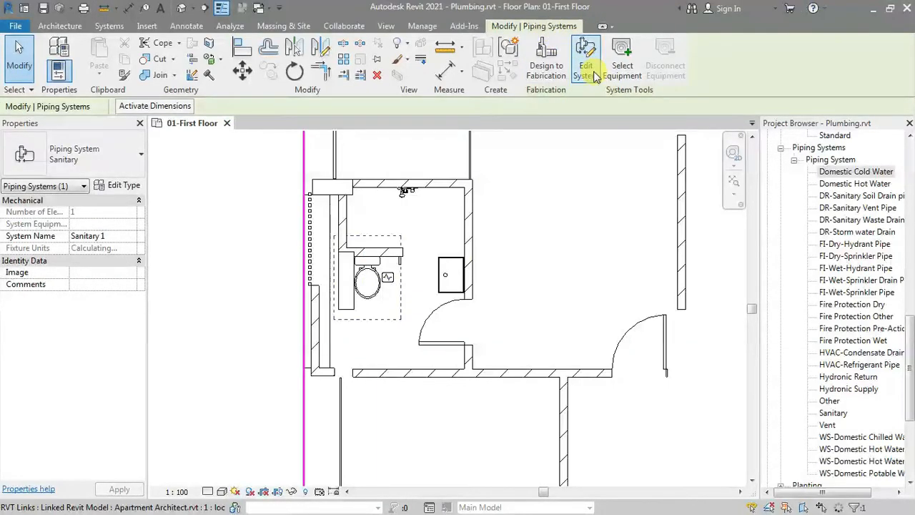
- Try to add the upper-left bathroom's shower set to the sanitary piping system
left_click(586, 68)
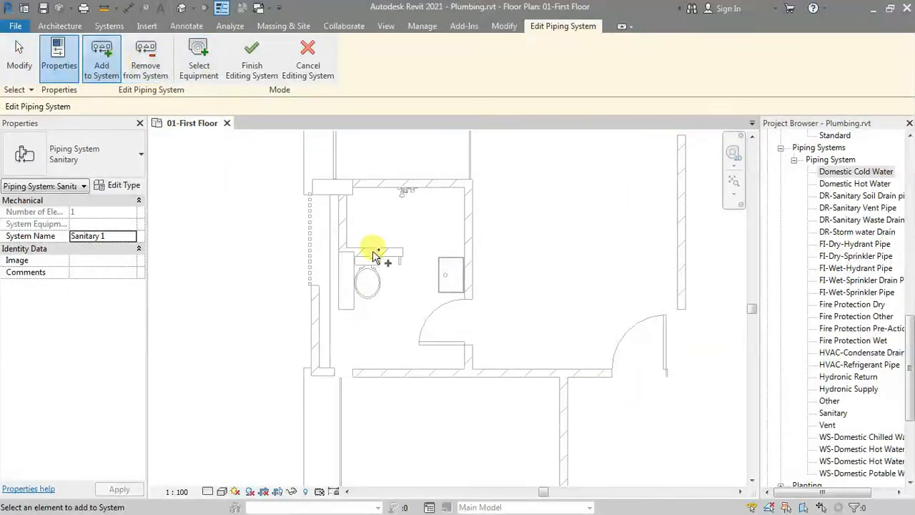
scroll(373, 256, "down", 1)
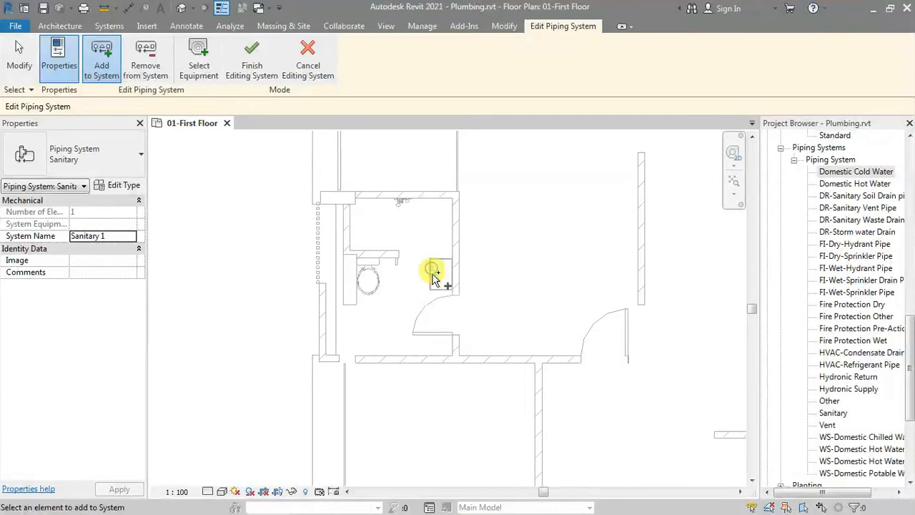
left_click(399, 208)
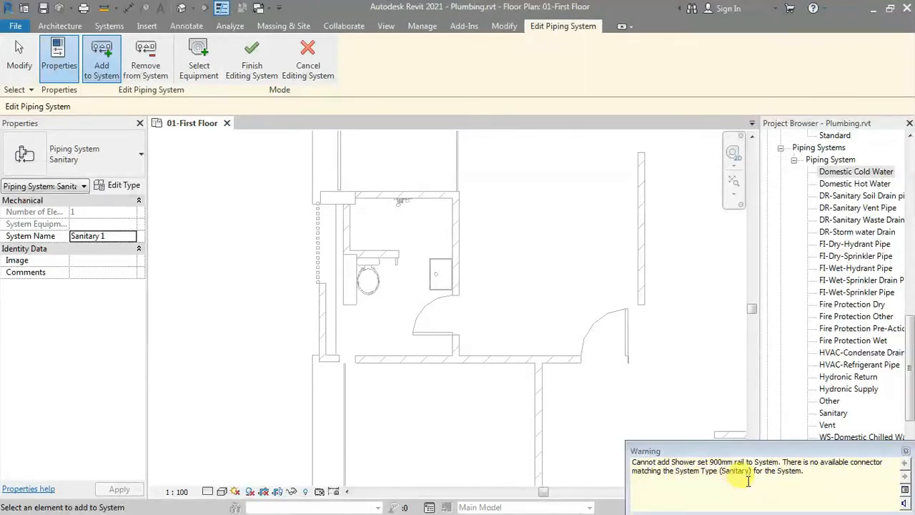
left_click(573, 264)
- Examine the plumbing fixtures in the apartment's other bathrooms as candidates for the sanitary system
scroll(505, 215, "down", 1)
scroll(429, 329, "down", 1)
scroll(386, 215, "down", 1)
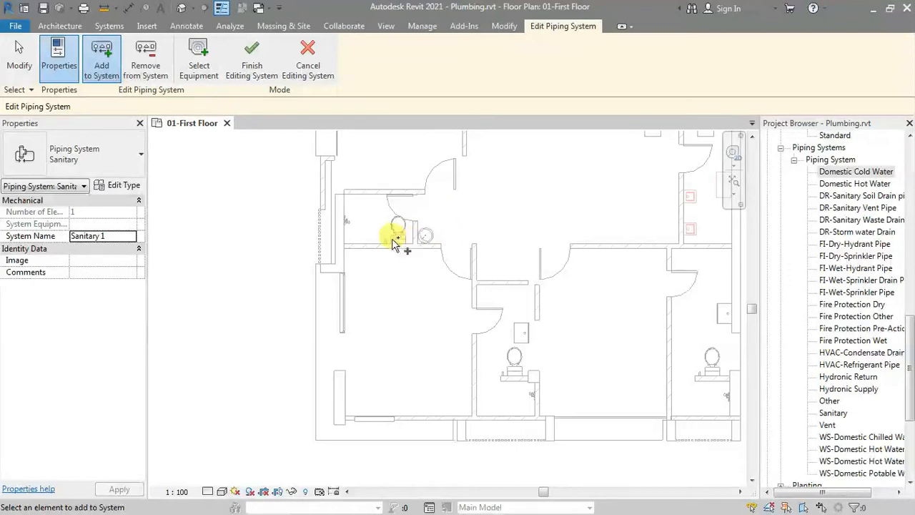
scroll(368, 221, "up", 3)
middle_click_drag(367, 221, 419, 287)
scroll(419, 288, "up", 2)
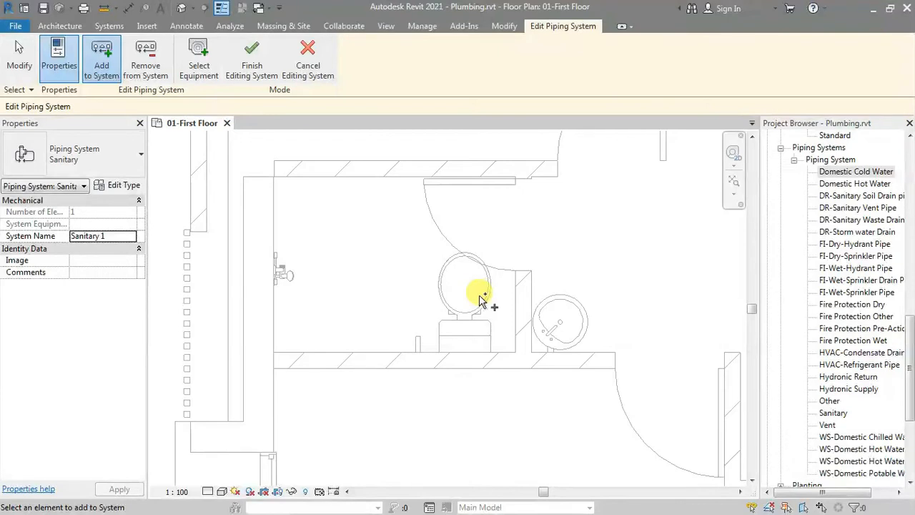
middle_click_drag(424, 237, 360, 143)
scroll(537, 309, "down", 4)
middle_click_drag(524, 265, 411, 104)
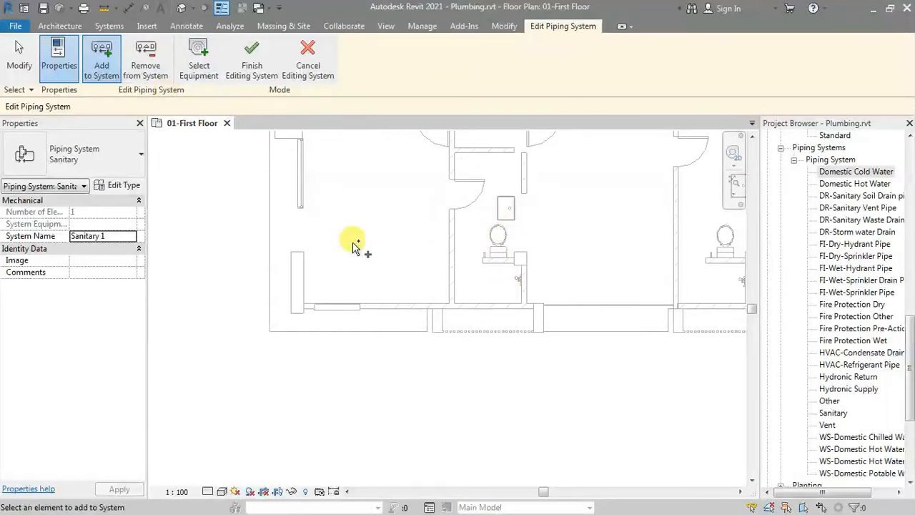
- Try to remove the water closet in the lower middle bathroom from the sanitary system
left_click(146, 58)
left_click(492, 234)
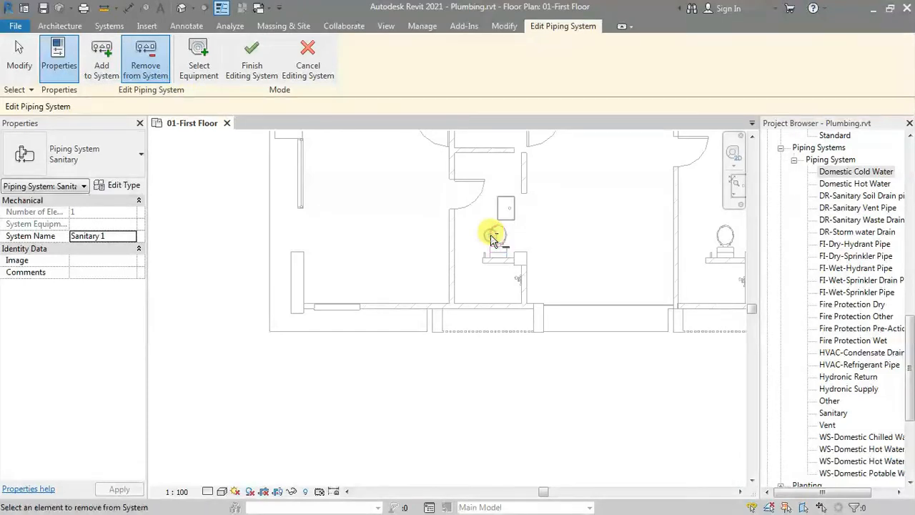
scroll(412, 392, "down", 6)
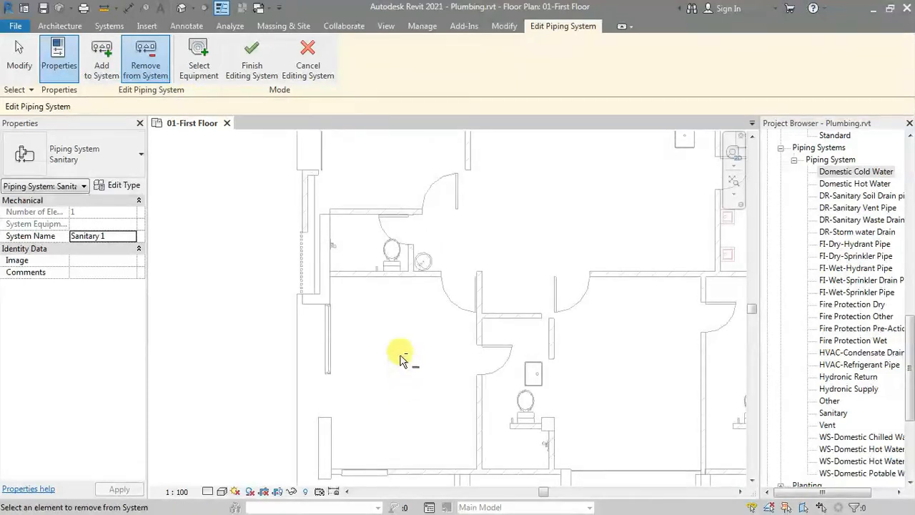
scroll(459, 304, "up", 1)
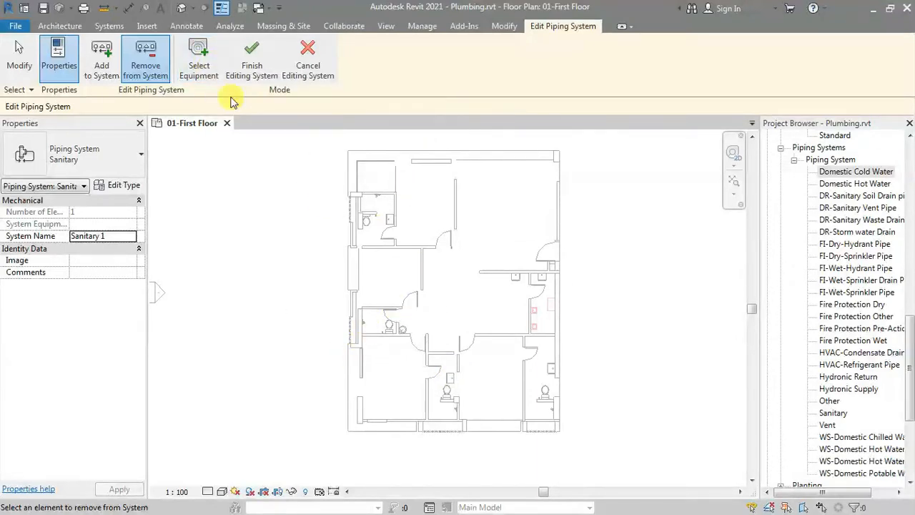
- Check the plan for equipment that could serve the sanitary system and finish editing the system
left_click(205, 72)
scroll(550, 290, "up", 5)
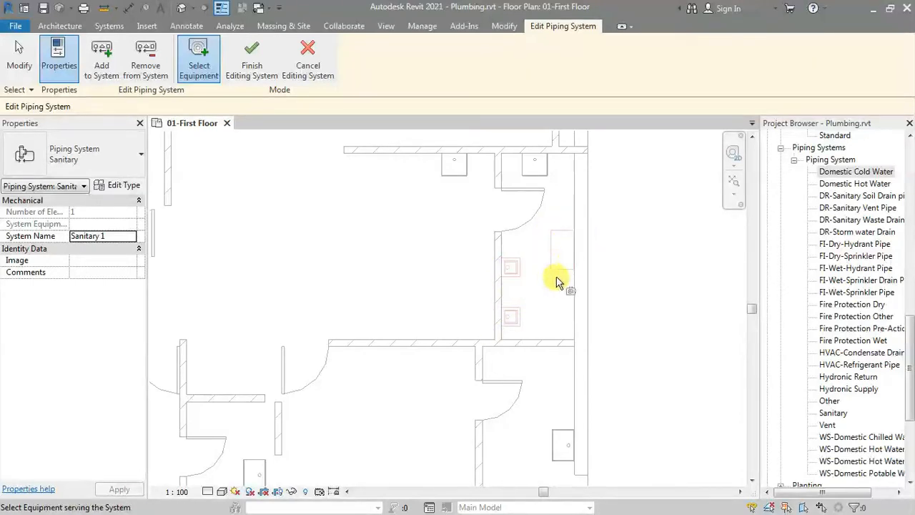
scroll(394, 280, "down", 3)
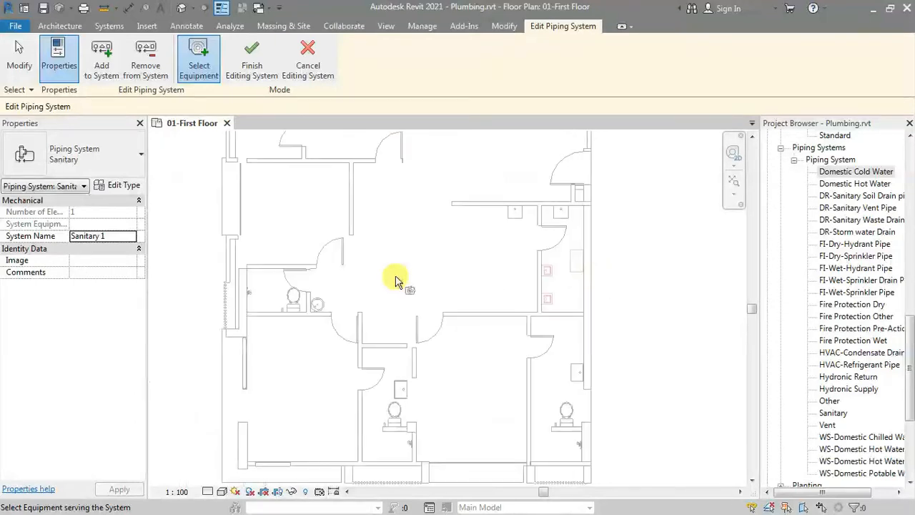
middle_click_drag(416, 291, 445, 307)
left_click(249, 58)
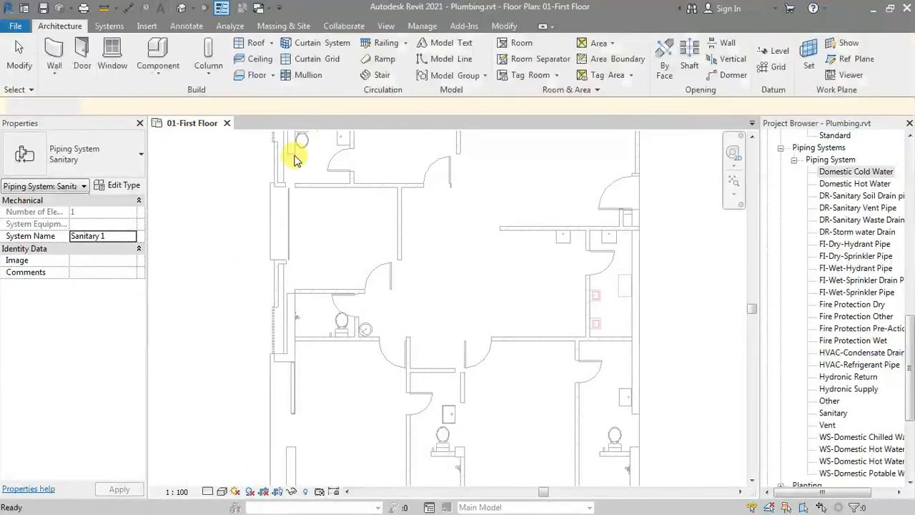
- Inspect the piping connections of the rectangular lavatory and the tankless water heater in the small room along the right wall
scroll(665, 293, "up", 4)
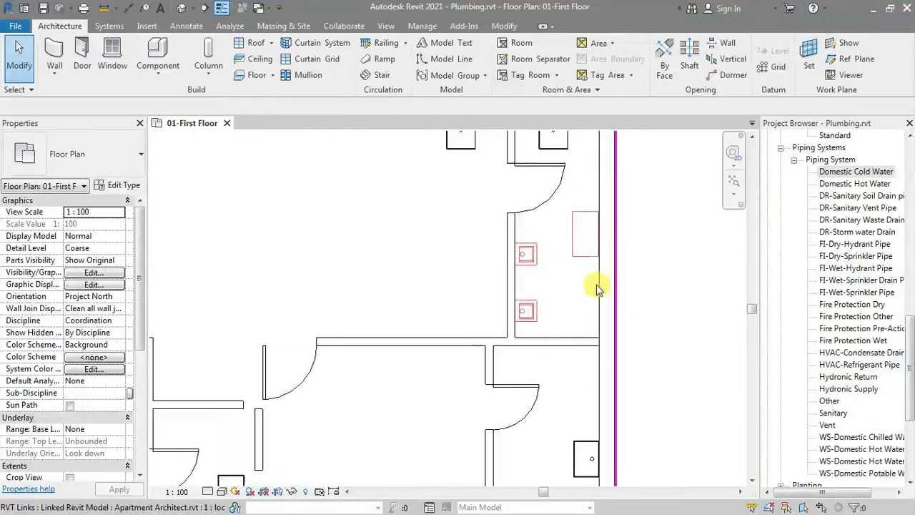
left_click(619, 225)
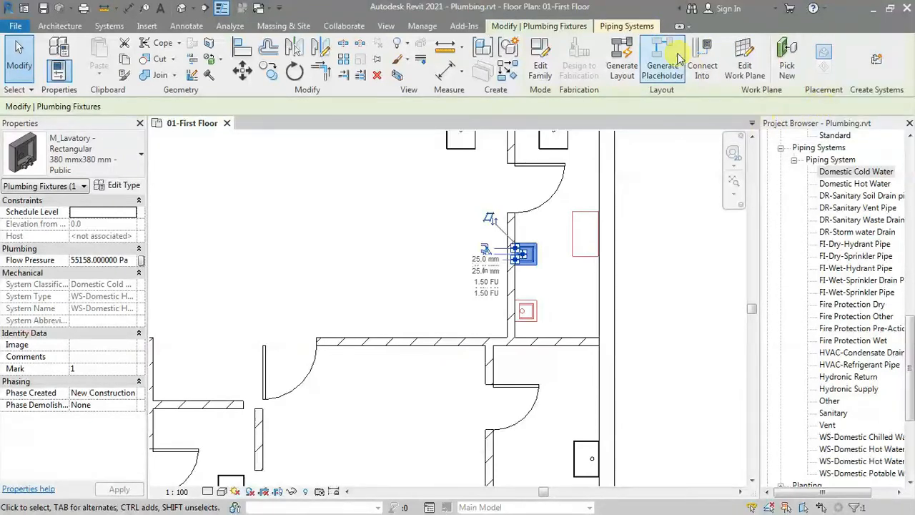
left_click(643, 28)
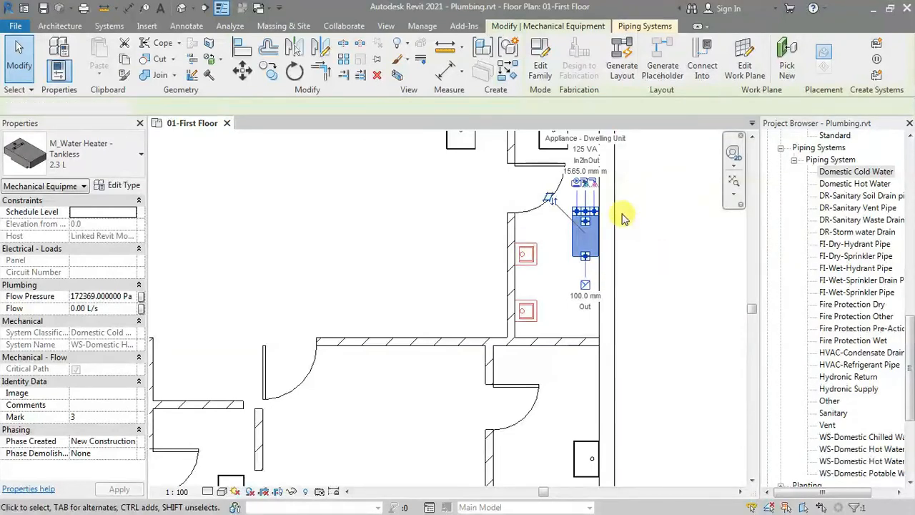
left_click(624, 214)
scroll(621, 211, "down", 1)
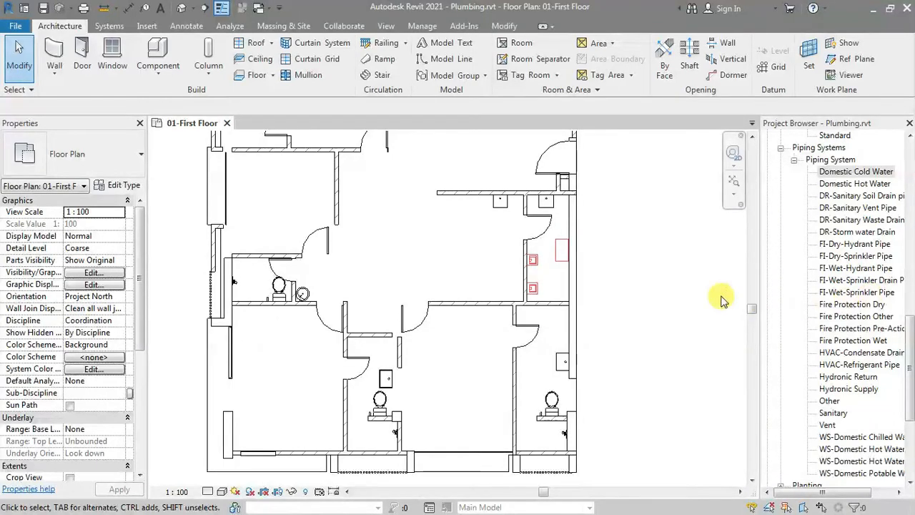
left_click(615, 289)
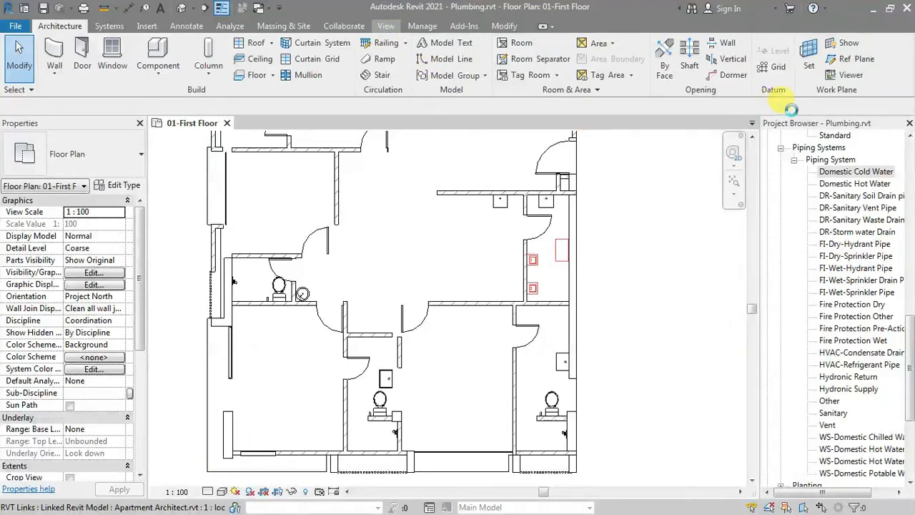
- Open the System Browser to list the model's systems
left_click(386, 26)
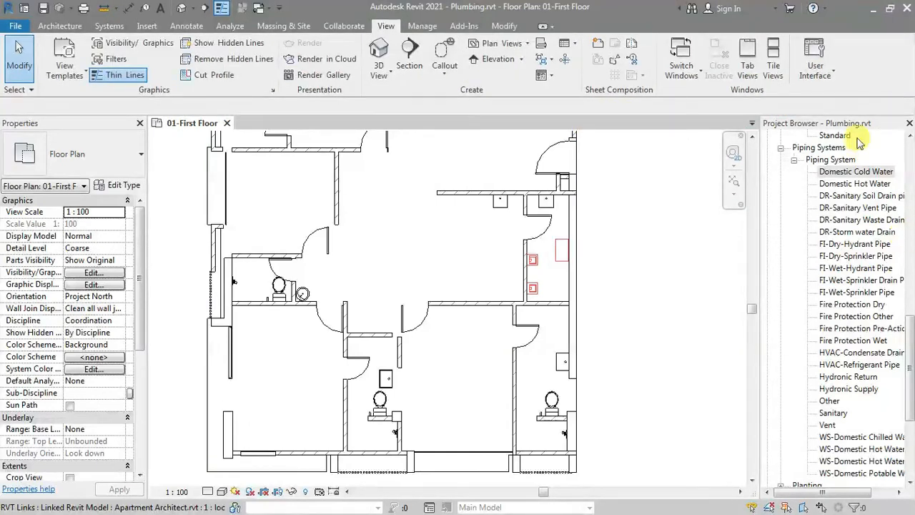
left_click(822, 70)
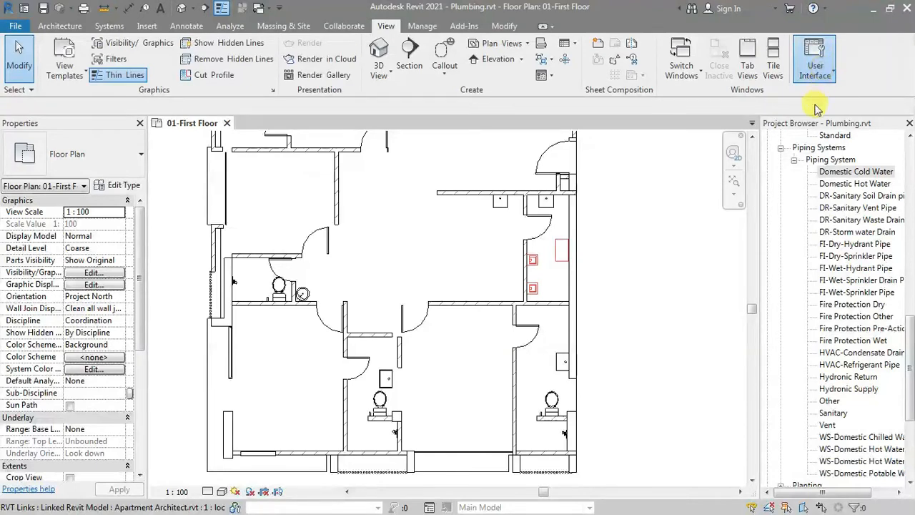
left_click(806, 140)
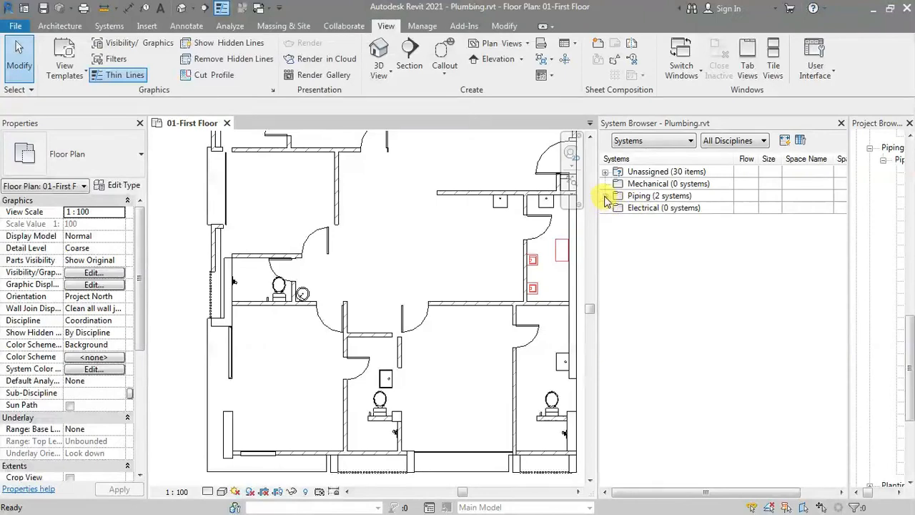
- Expand the piping systems in the System Browser down to the members of the WS-Domestic Hot Water system
left_click(606, 196)
left_click(635, 209)
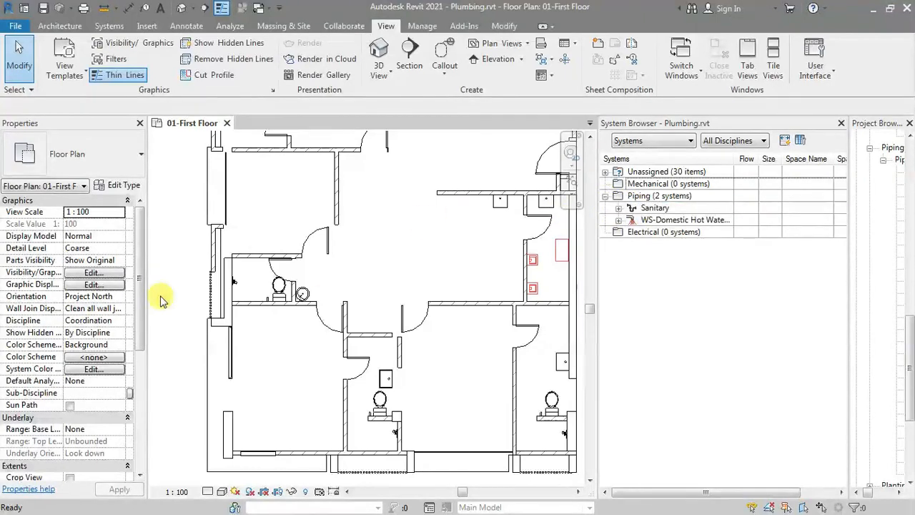
left_click(619, 220)
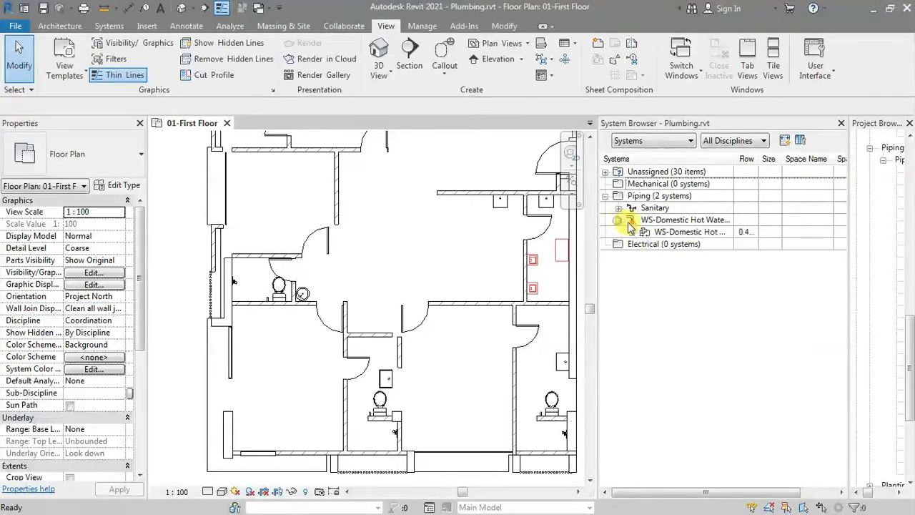
left_click(632, 232)
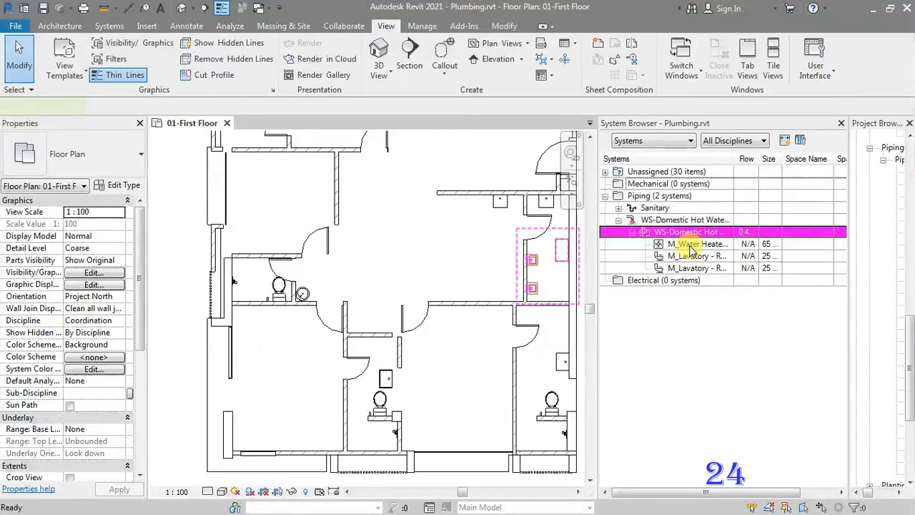
- Locate the hot water system's tankless water heater in the plan through its browser entry and check its piping system tools
left_click(564, 248)
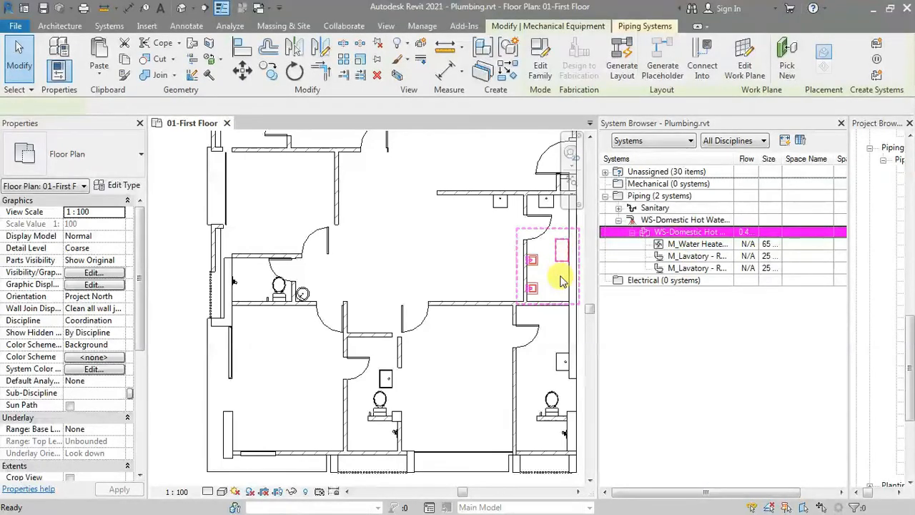
left_click(668, 244)
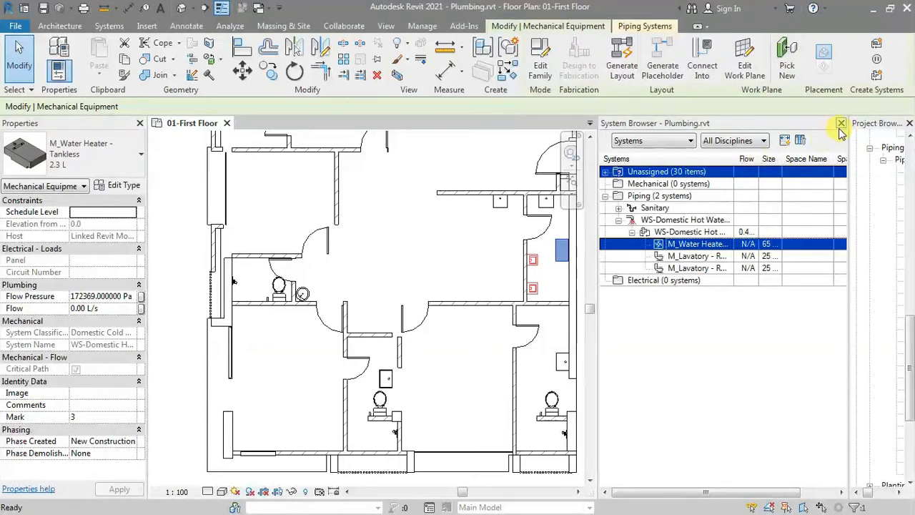
left_click(645, 26)
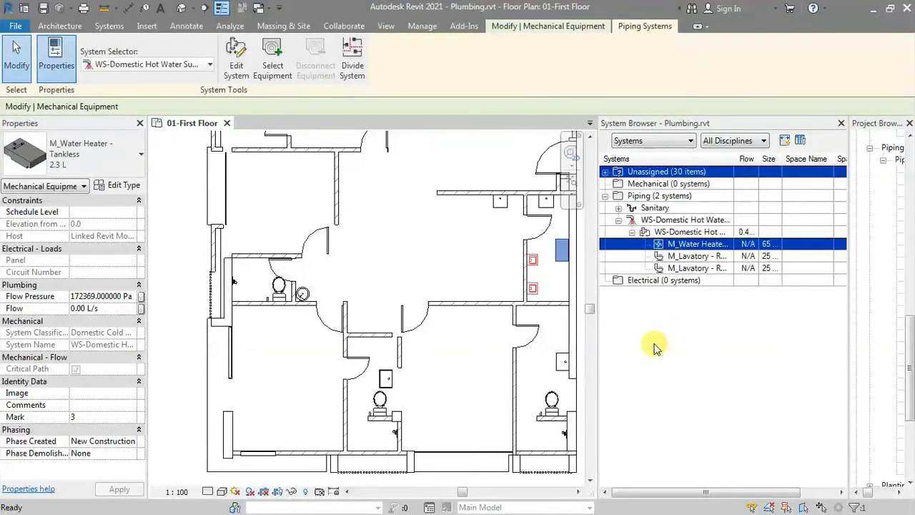
left_click(534, 278)
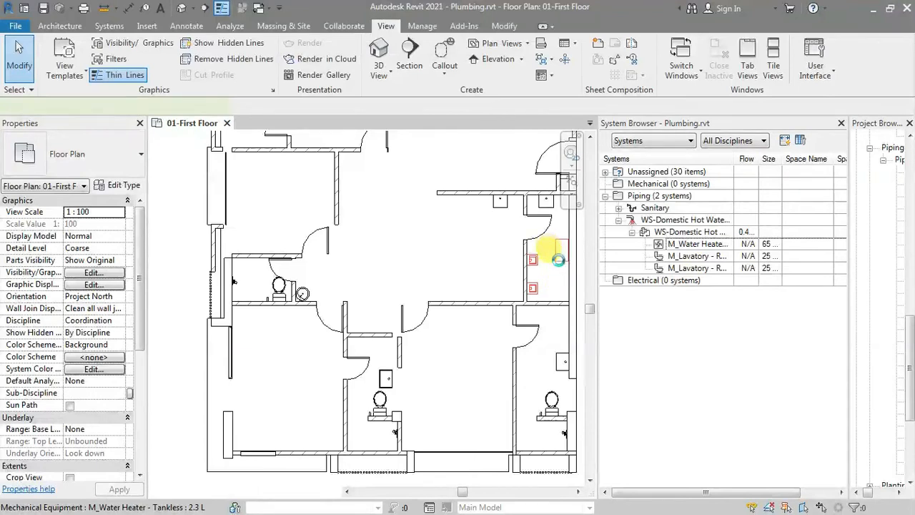
- Open the type properties of the water heater's WS-Domestic Hot Water Supply system and review the parameters down to Rise / Drop
left_click(557, 257)
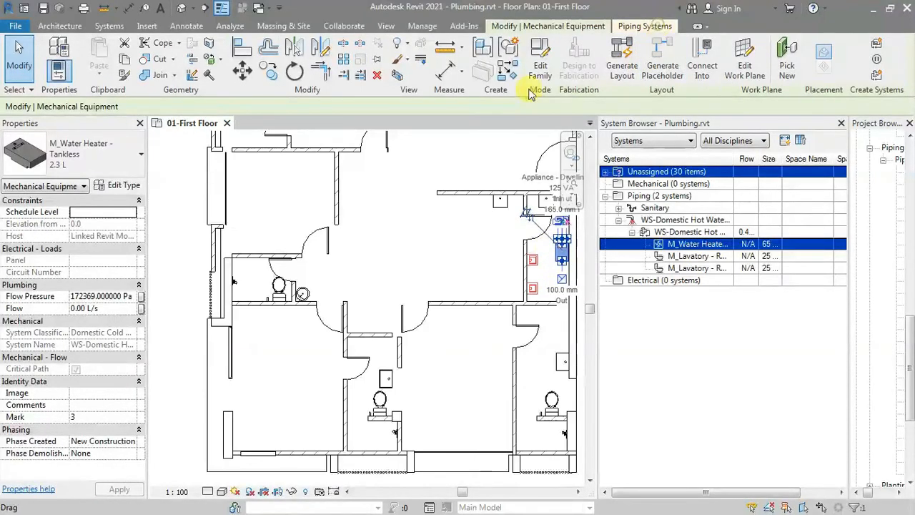
left_click(113, 187)
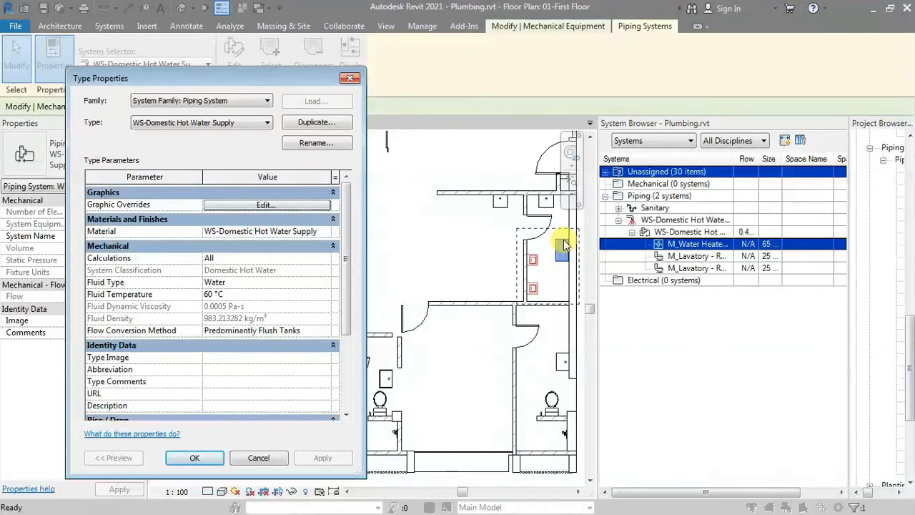
left_click_drag(347, 297, 351, 378)
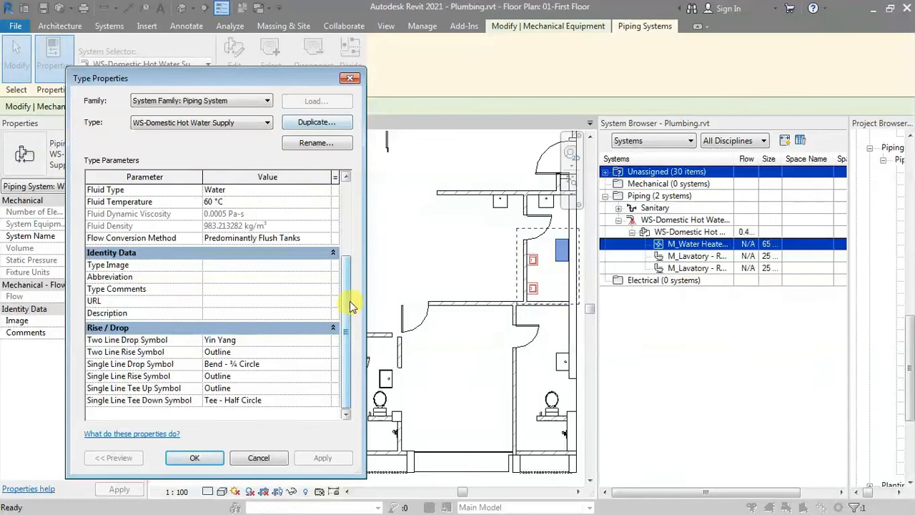
left_click_drag(347, 348, 353, 302)
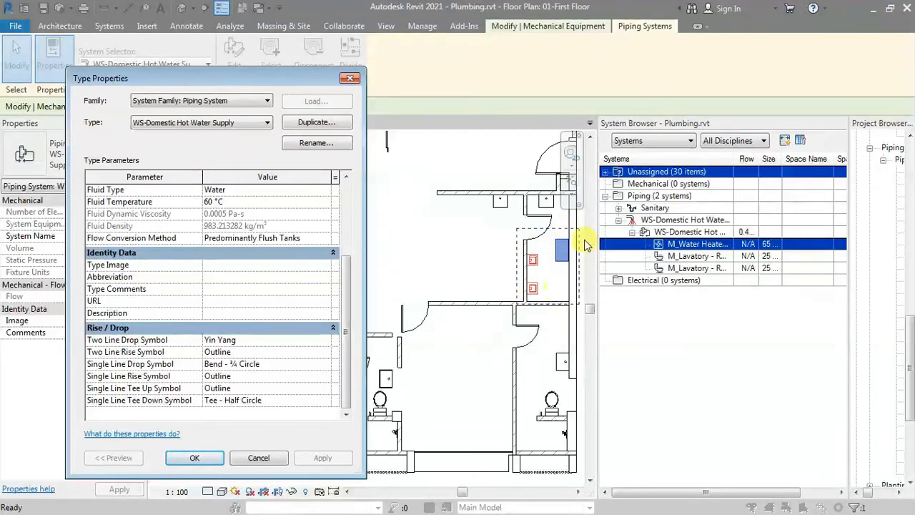
- Review the available symbols for the Two Line Drop Symbol, keep Yin Yang and accept the type properties
left_click(229, 341)
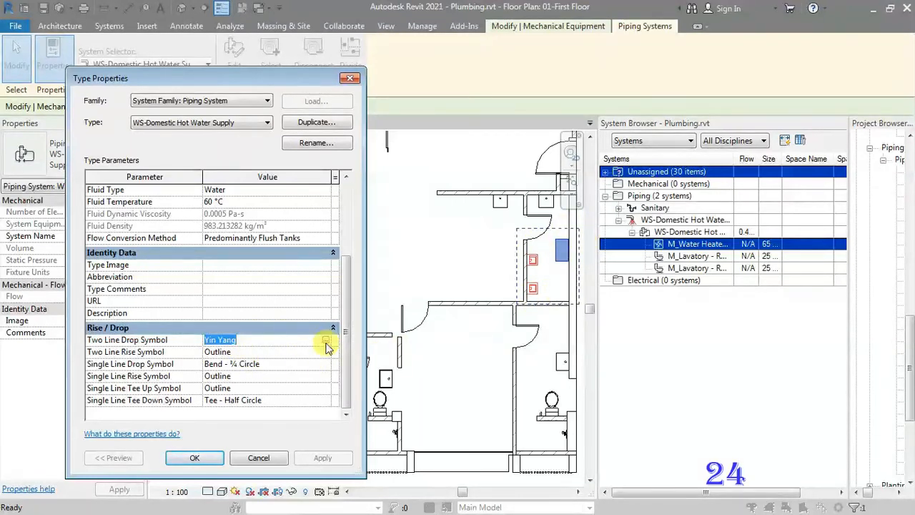
left_click(326, 342)
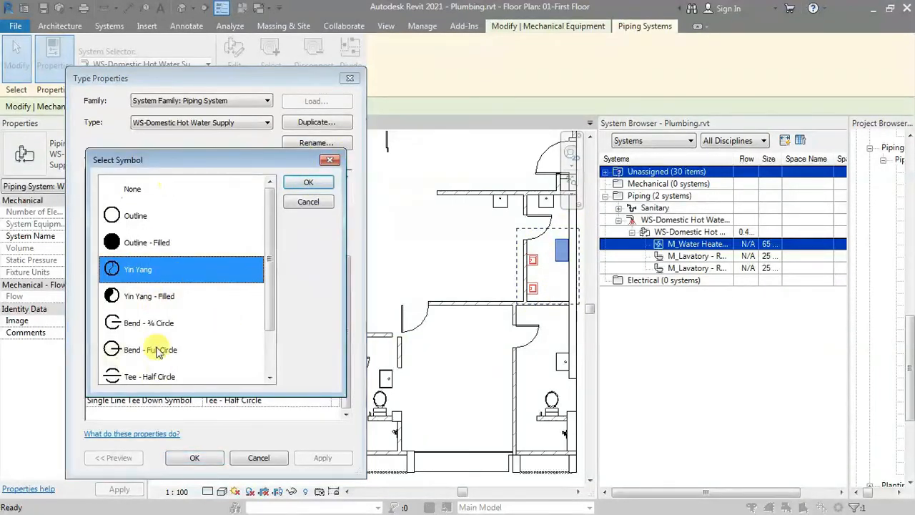
mouse_move(268, 233)
left_mouse_down()
mouse_move(268, 296)
mouse_move(269, 222)
left_mouse_up()
left_click(306, 184)
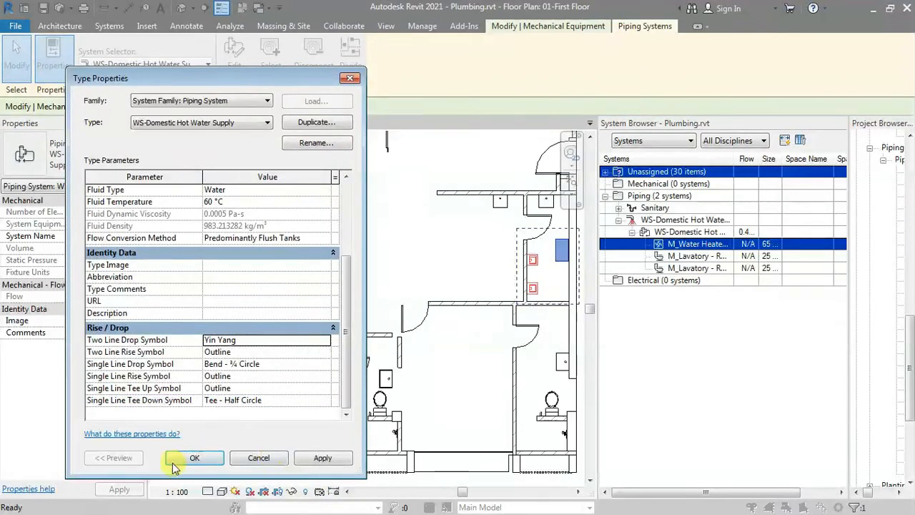
left_click(200, 463)
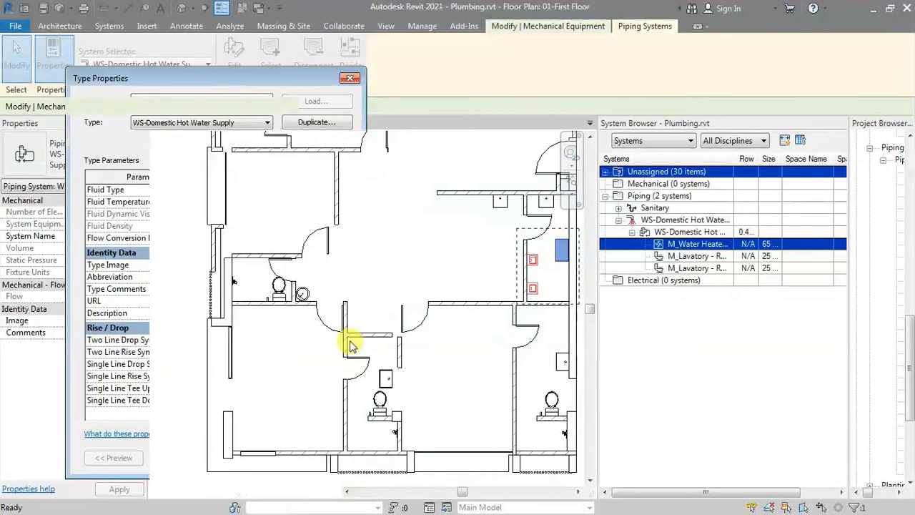